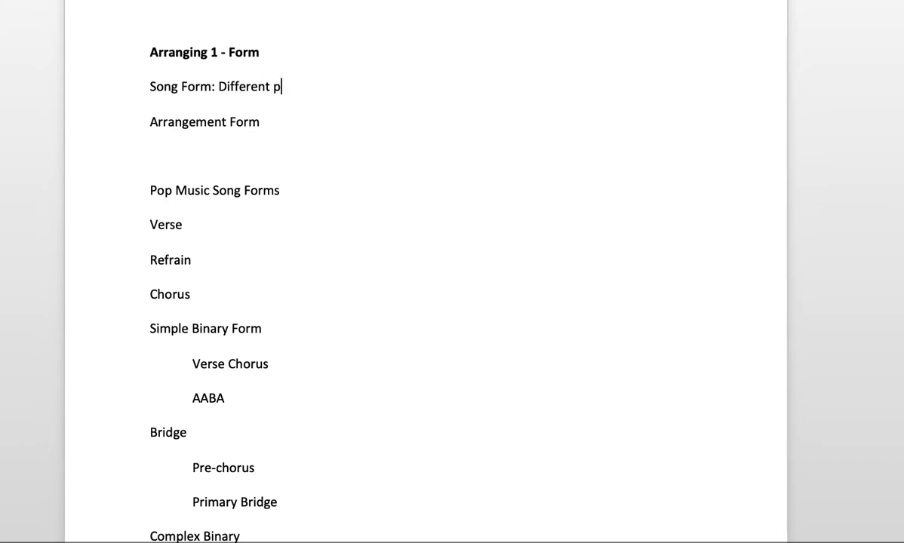
Complete the Song Form definition so that it reads "Different parts of a composition".
type("arts of a composition")
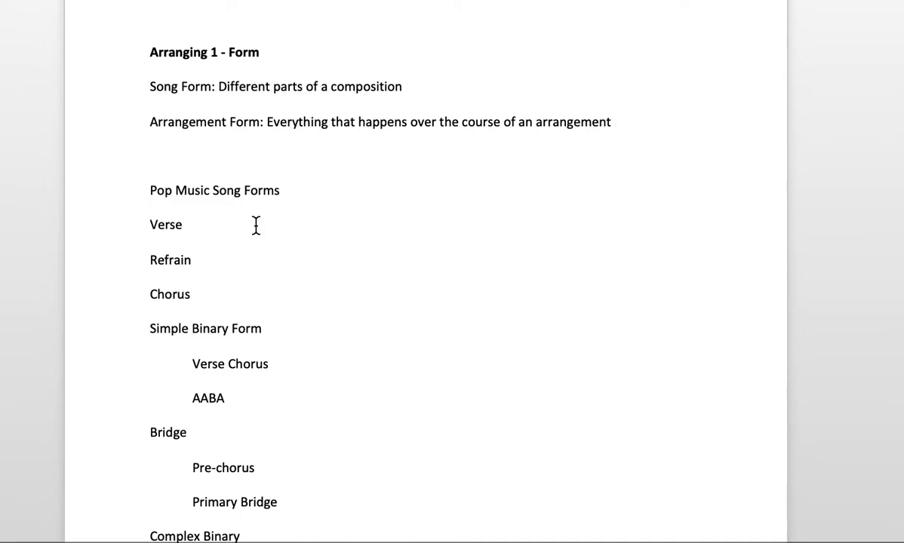
Add a definition after Verse with a colon: "The story part of a composition, often repetitive".
scroll(268, 350, "down", 2)
scroll(268, 349, "down", 1)
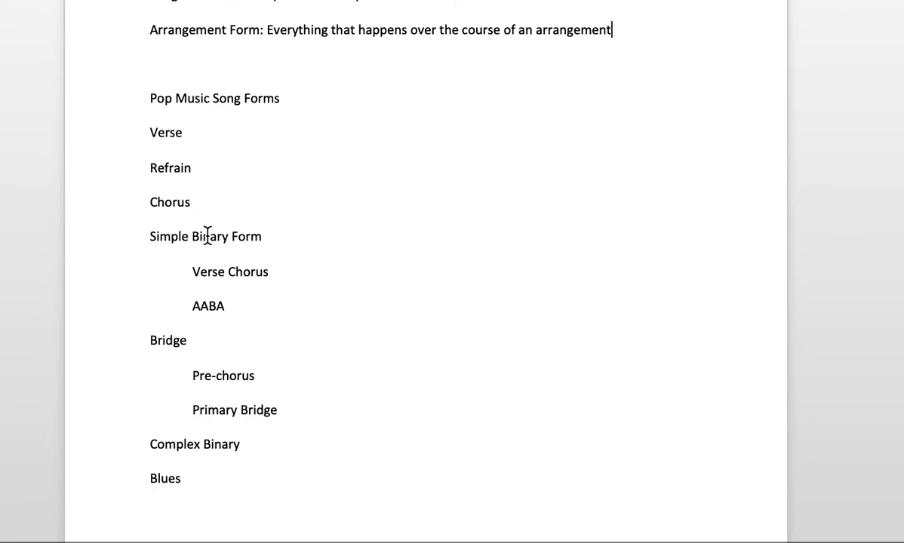
left_click(193, 132)
type(":")
type("The story")
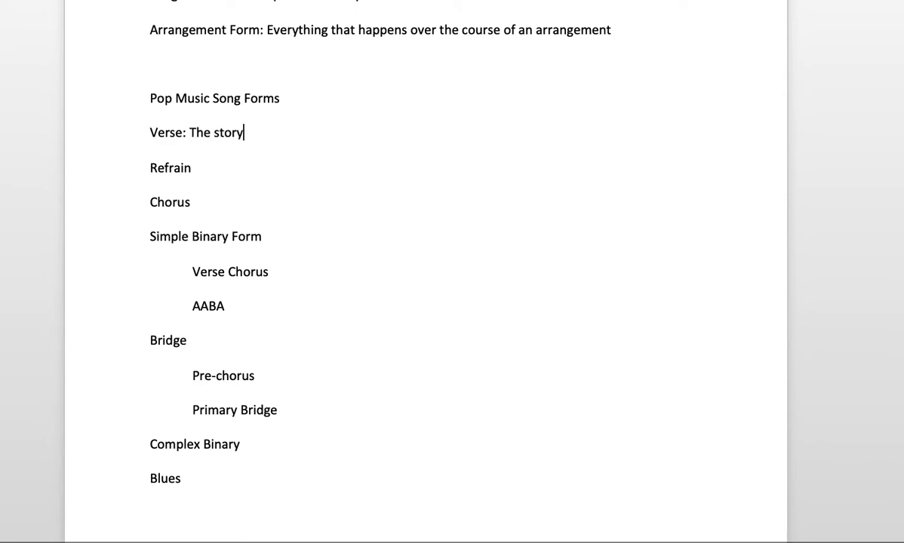
type(" part of a composition")
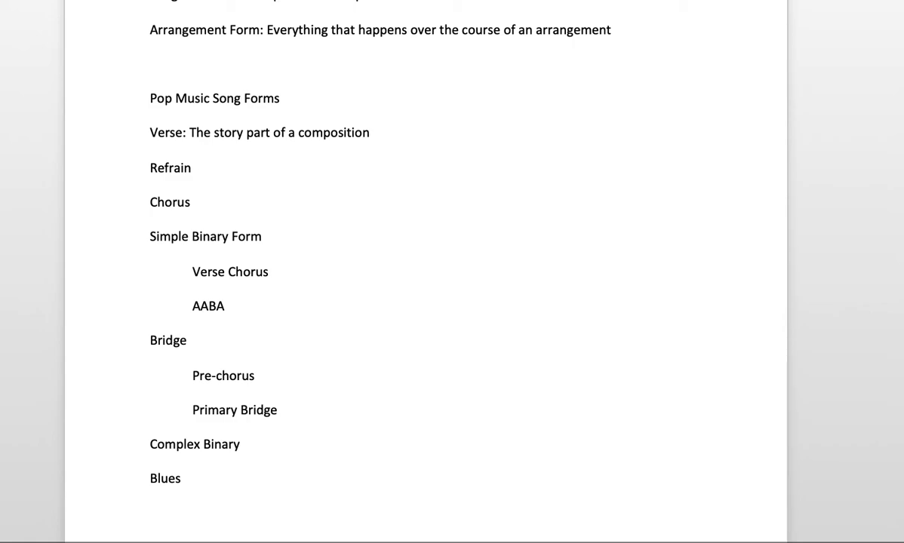
type(", often repetiti")
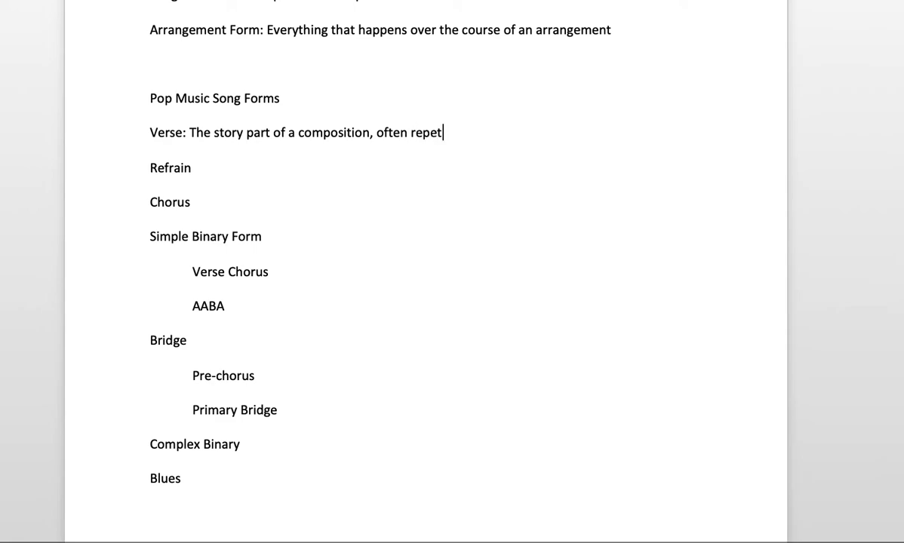
key("BackSpace")
key("BackSpace")
type("itive")
Add a definition after Refrain with a colon: "Hook of a song, lyrically contains the name of the song".
left_click(150, 168)
left_click(192, 167)
type(": Hook of a soon")
key("BackSpace")
key("BackSpace")
type("ng, ")
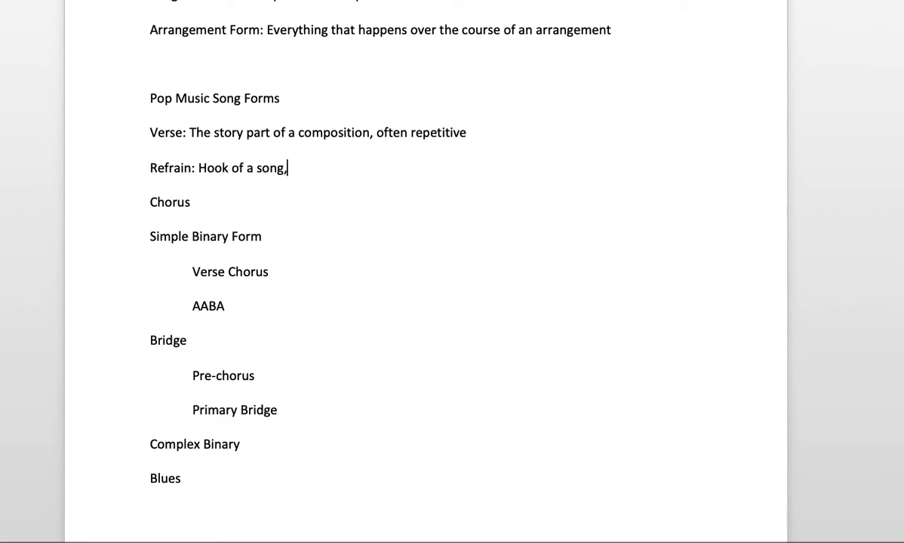
type("lyrically contain")
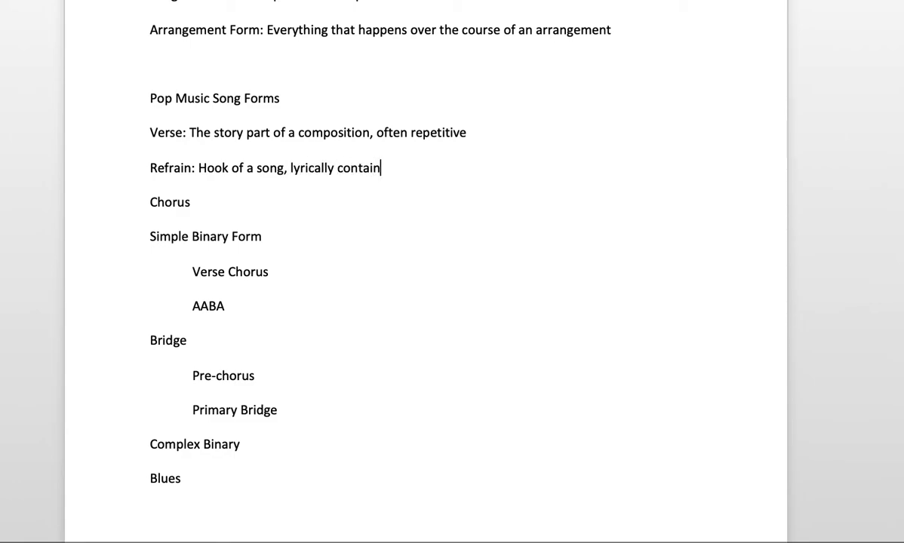
type("s the name of the song")
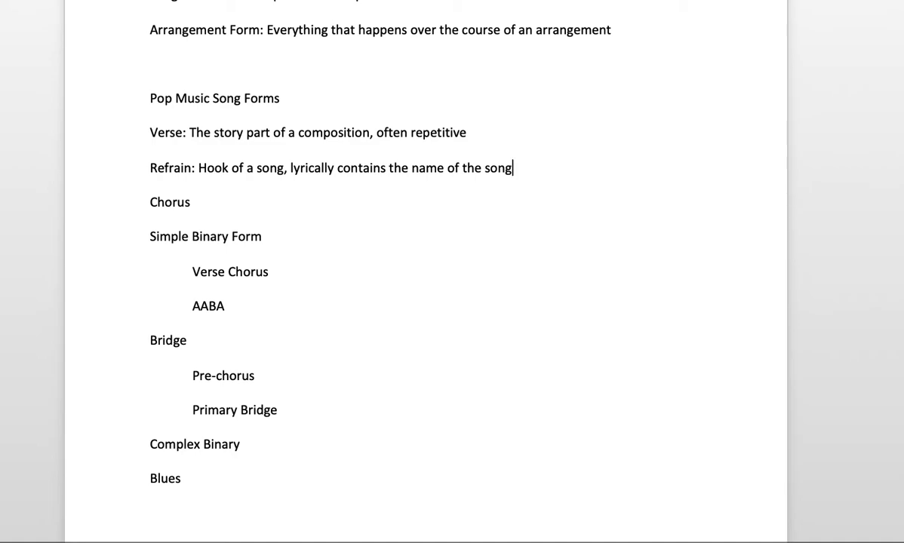
Add a definition after Chorus with a colon: "Similar to refrain, more substantial, its own section, lyrically repetitive, musically elevated".
left_click(150, 185)
left_click(191, 202)
type(": Similar to reg")
key("BackSpace")
type("frain, ")
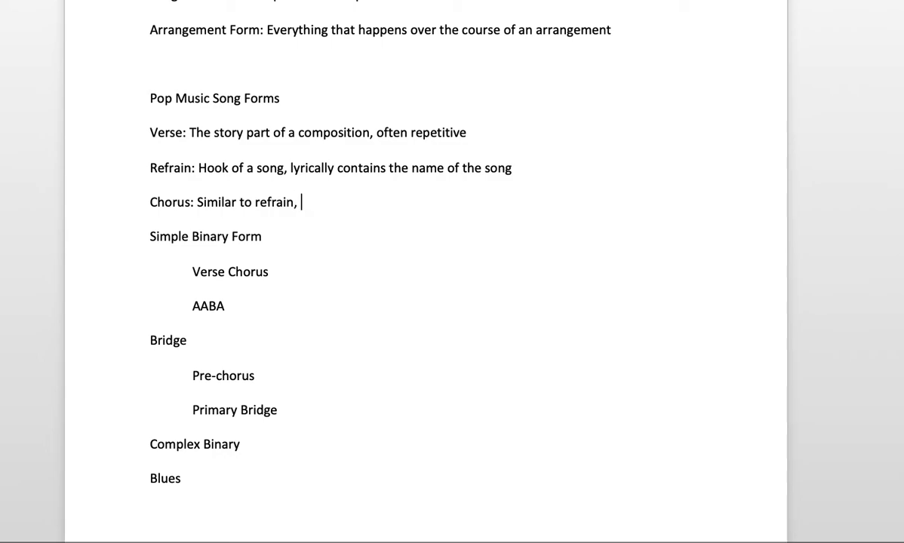
type("more substa")
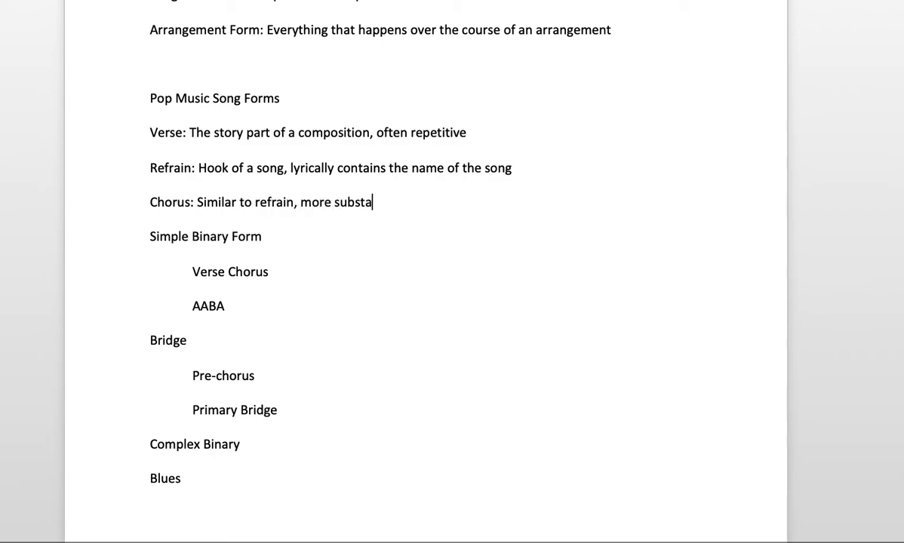
type("ntial, it's ow")
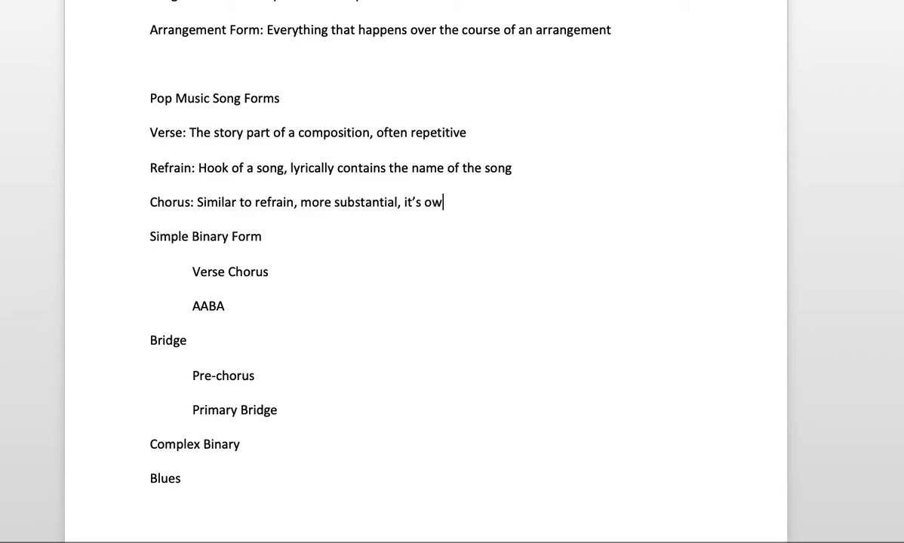
key("BackSpace")
key("BackSpace")
key("BackSpace")
key("BackSpace")
key("BackSpace")
type("s own section, ")
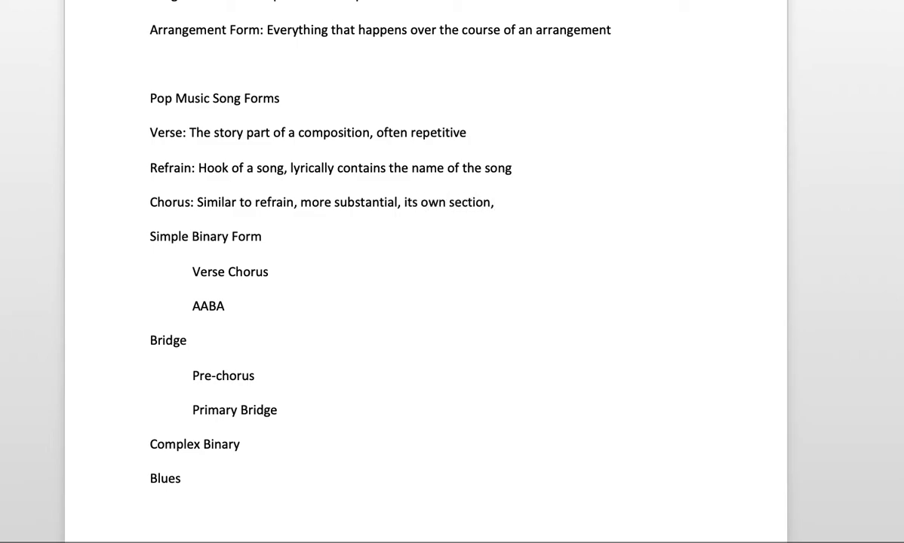
type("lyrically repetitive, ")
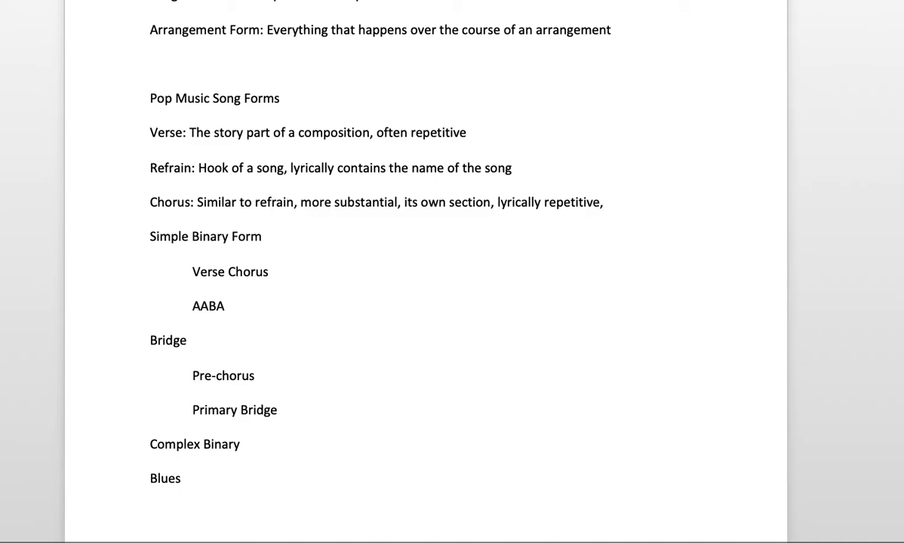
type("musically ")
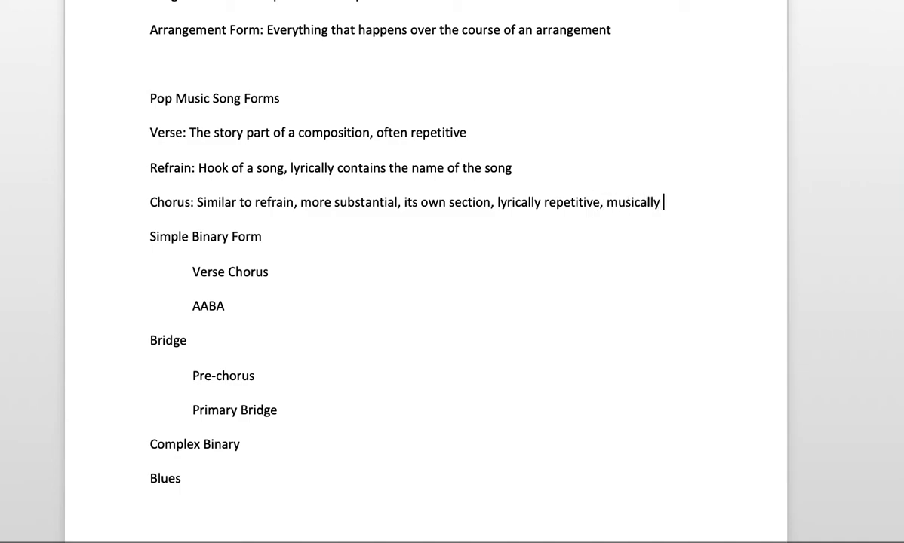
type("elevated")
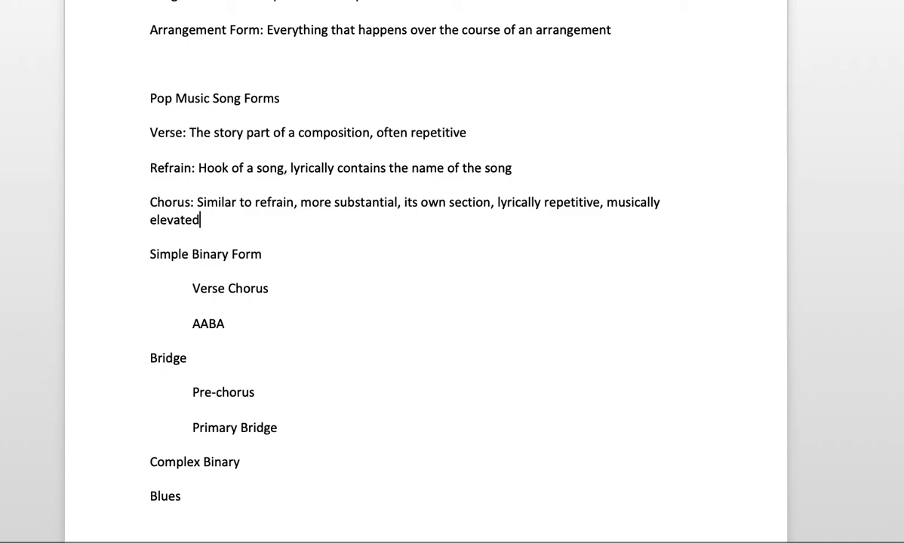
Add a definition after Simple Binary Form with a colon: "Music that has two main sections".
key("Down")
key("Home")
key("End")
type(": Music that h")
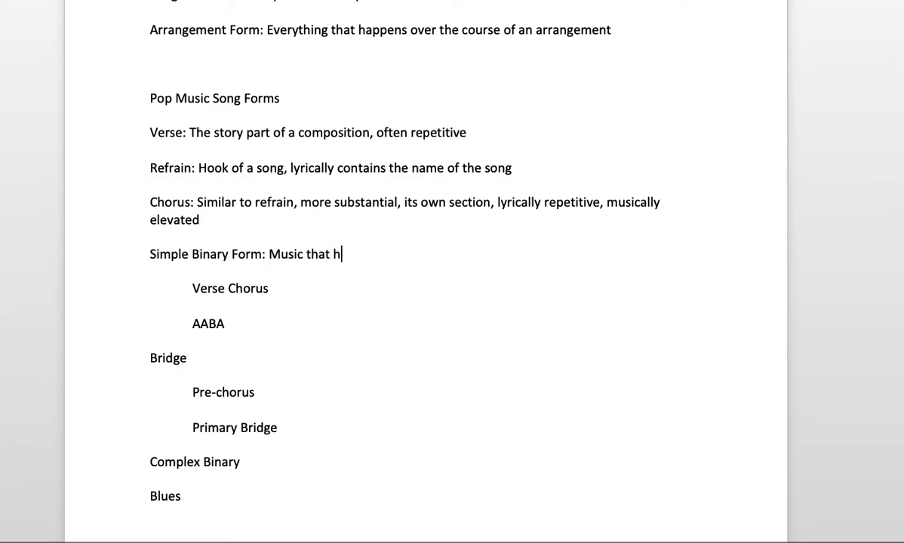
type("as two main se")
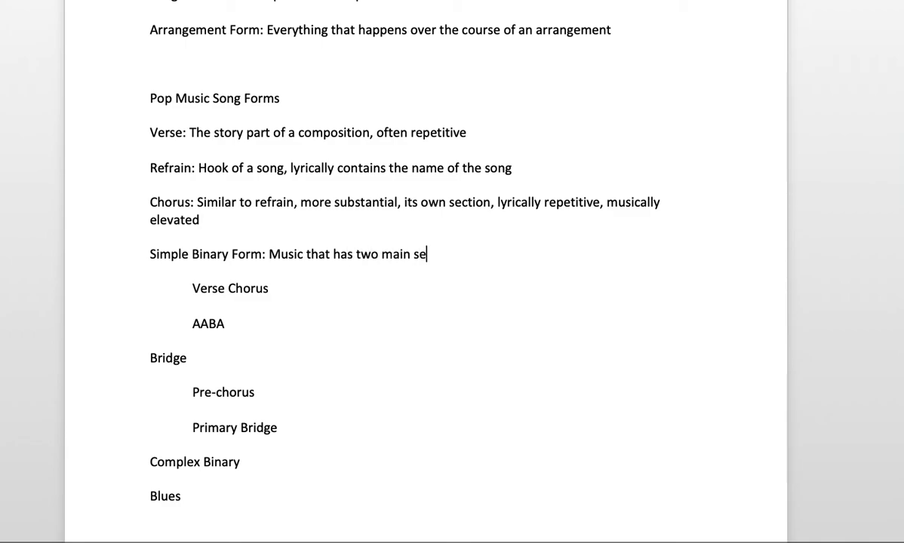
type("ctions")
Add the dash-separated note "common style of lyric-driven pop music" after the indented Verse Chorus item.
left_click(226, 324)
key("Home")
key("Left")
type("- ")
type("common ")
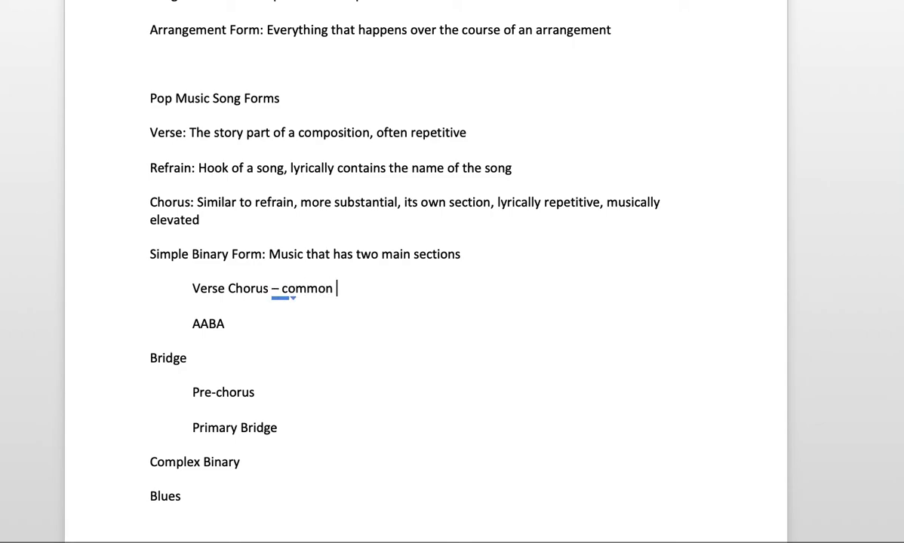
type("style of ")
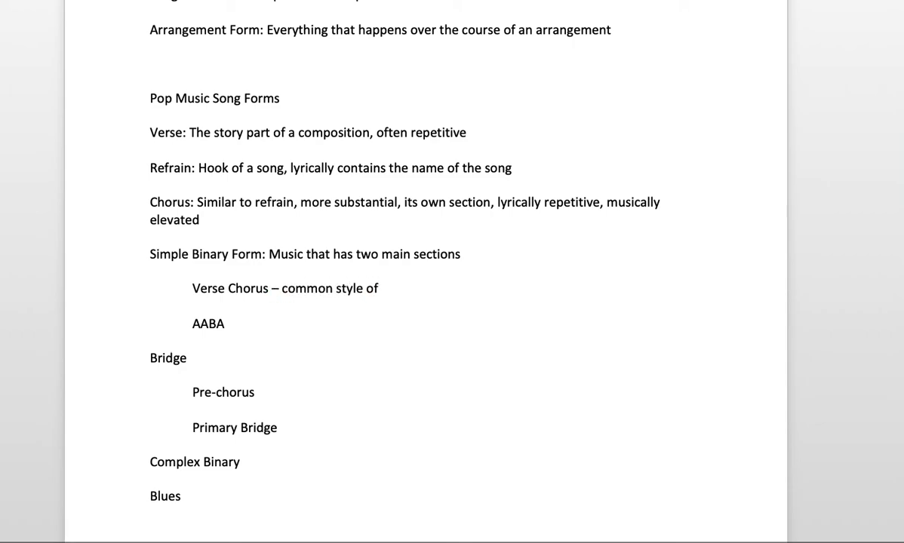
type("lyric-driven pop music")
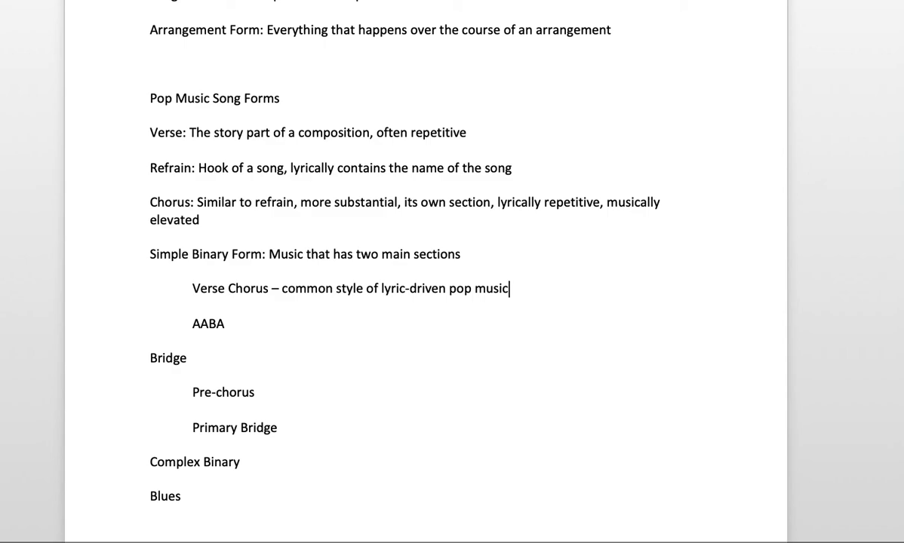
type(",")
key("BackSpace")
key("BackSpace")
Add the dash-separated note "common style of jazz/tin pan alley influenced music" after the indented AABA item.
left_click(225, 323)
type("- ")
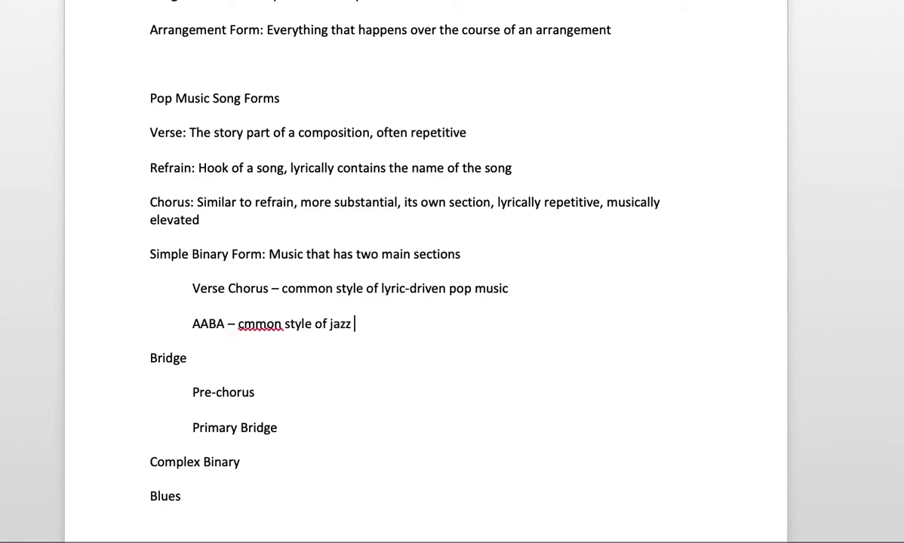
type("incluf")
key("BackSpace")
key("BackSpace")
key("BackSpace")
type("f")
key("BackSpace")
key("BackSpace")
key("BackSpace")
key("BackSpace")
key("BackSpace")
type("/tin pan alley influen")
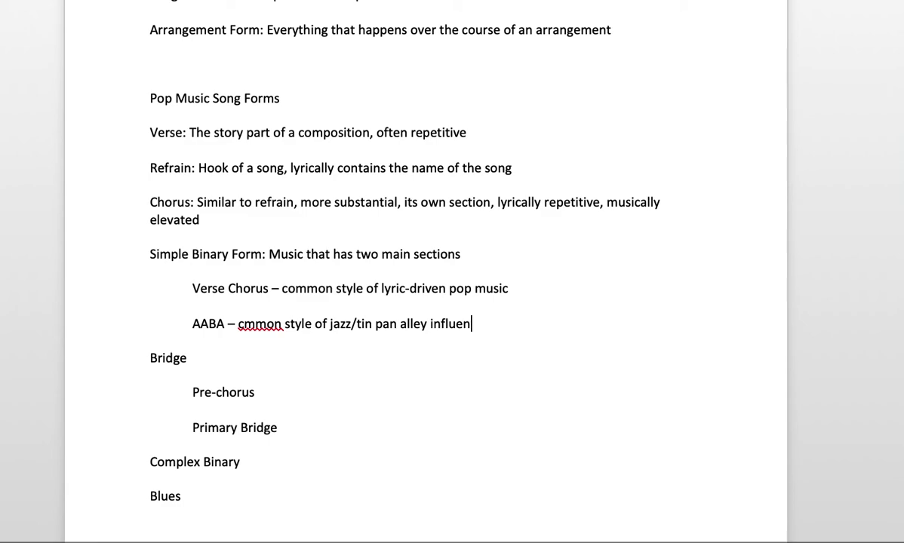
type("ced music")
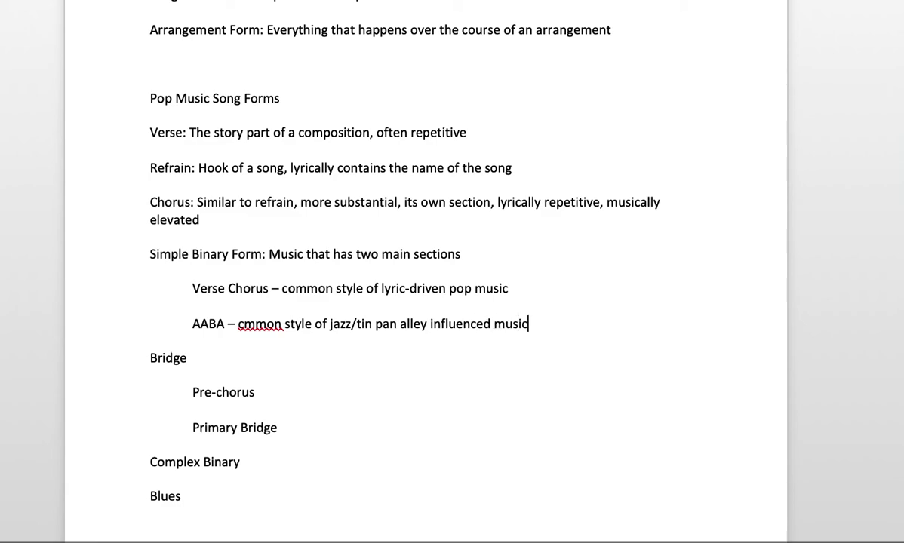
left_click(244, 323)
type("o")
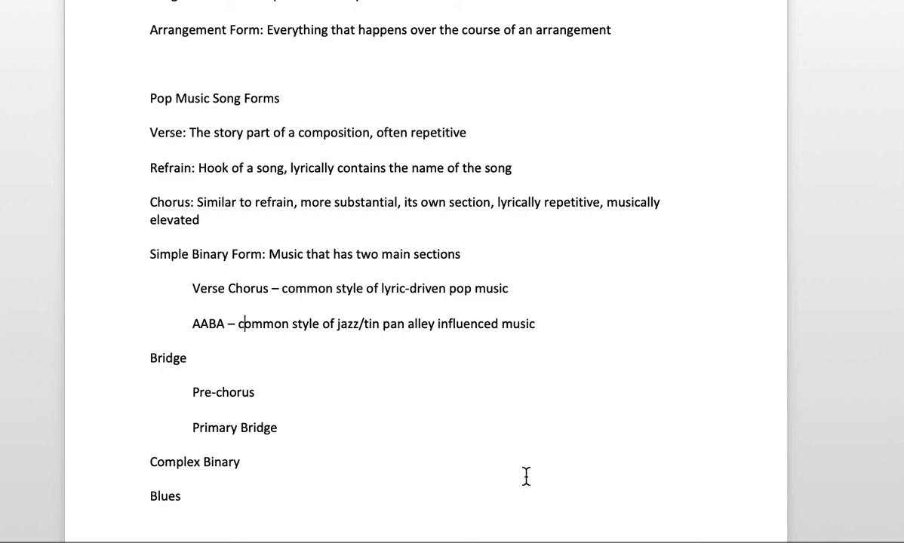
key("Left")
key("Left")
key("Left")
key("Left")
key("Left")
key("Left")
key("Left")
key("Left")
key("Right")
key("Right")
key("Right")
key("Right")
key("Right")
key("Left")
key("Left")
key("Left")
key("Left")
key("Right")
key("Right")
key("Right")
key("Right")
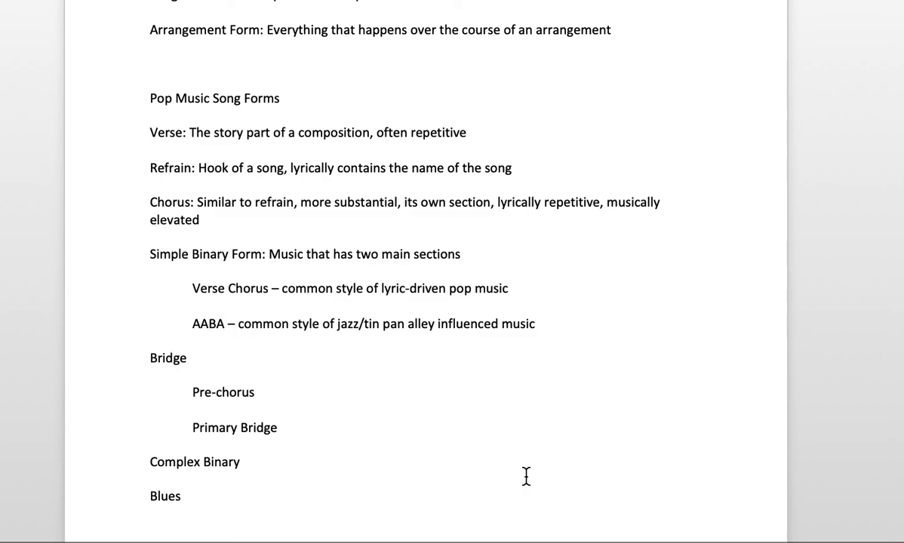